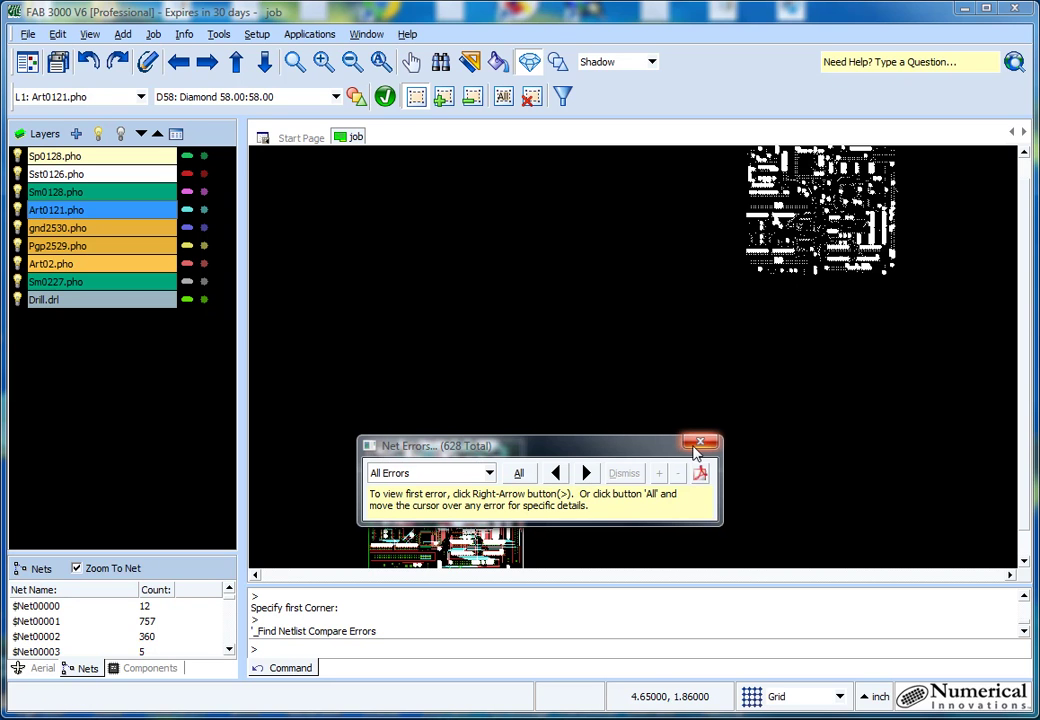
- Review the available error categories in the Net Errors dialog and close it
left_click(489, 474)
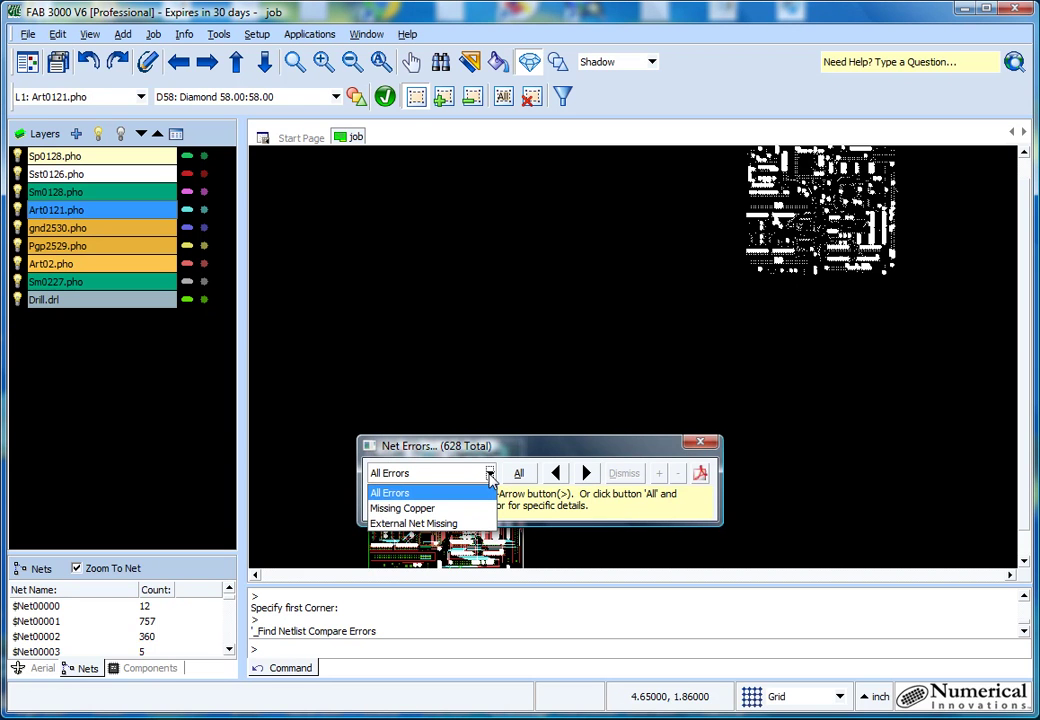
left_click(489, 476)
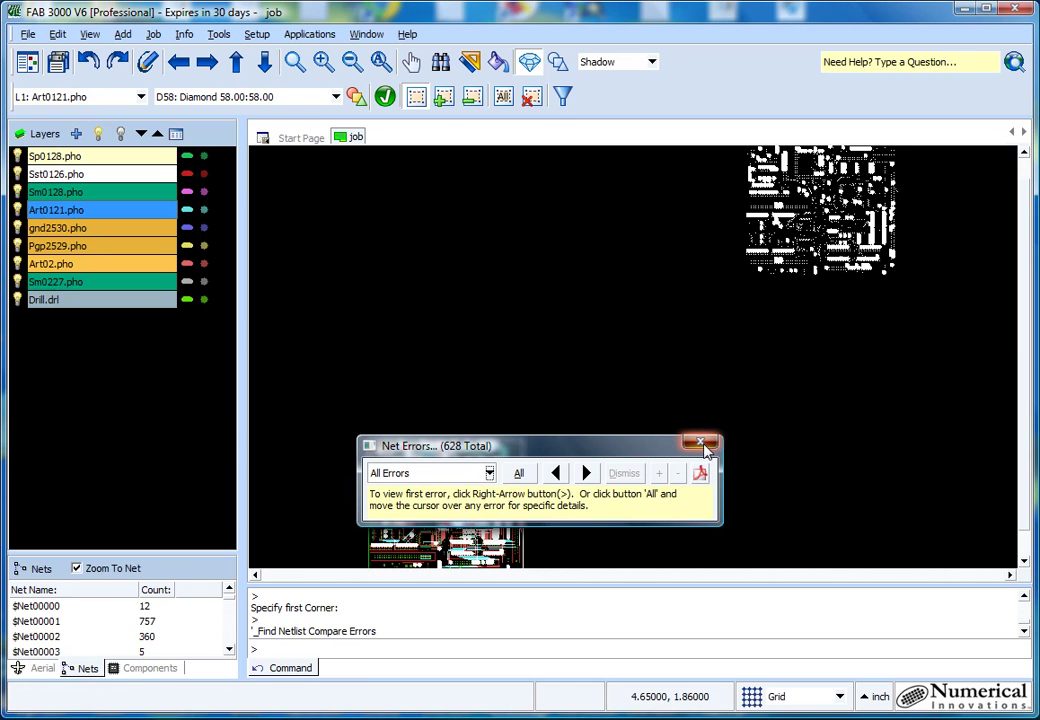
left_click(704, 447)
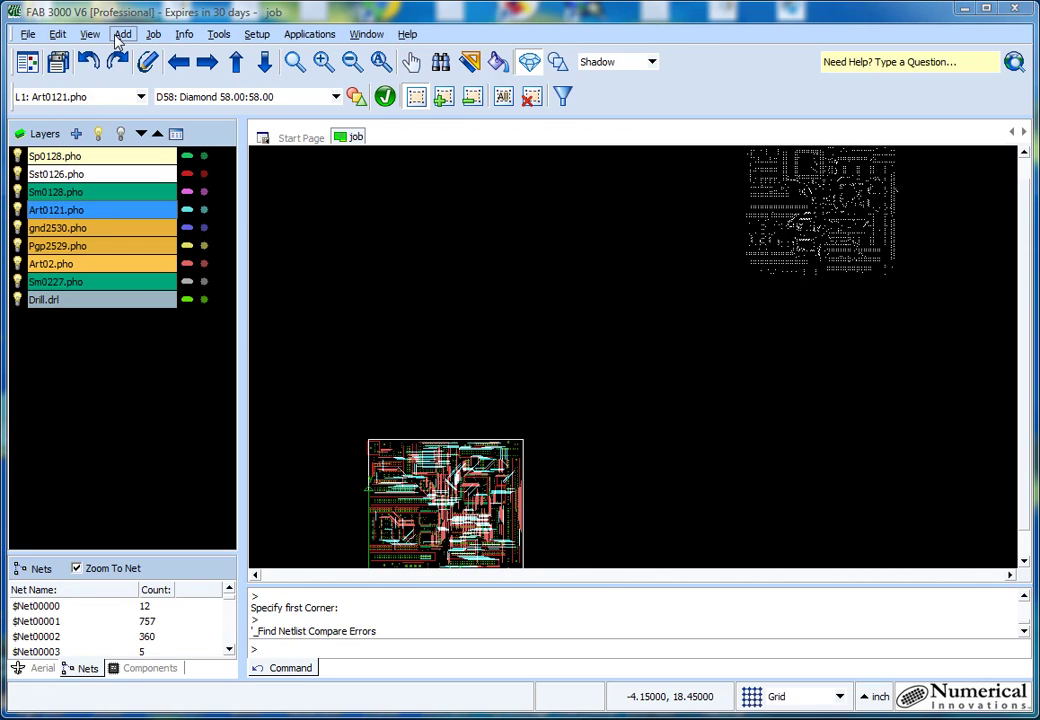
- Set the job origin at the center of the board's lower-left mounting hole, using the Center+End snap
middle_click_drag(538, 450, 525, 355)
scroll(390, 480, "up", 5)
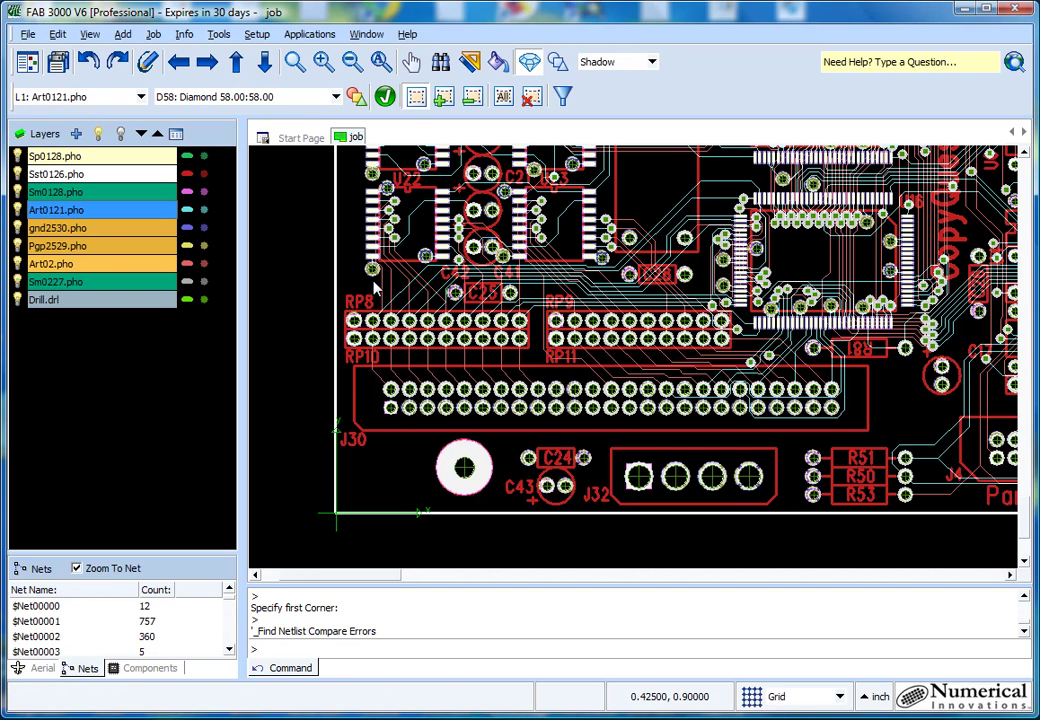
left_click(257, 34)
left_click(322, 208)
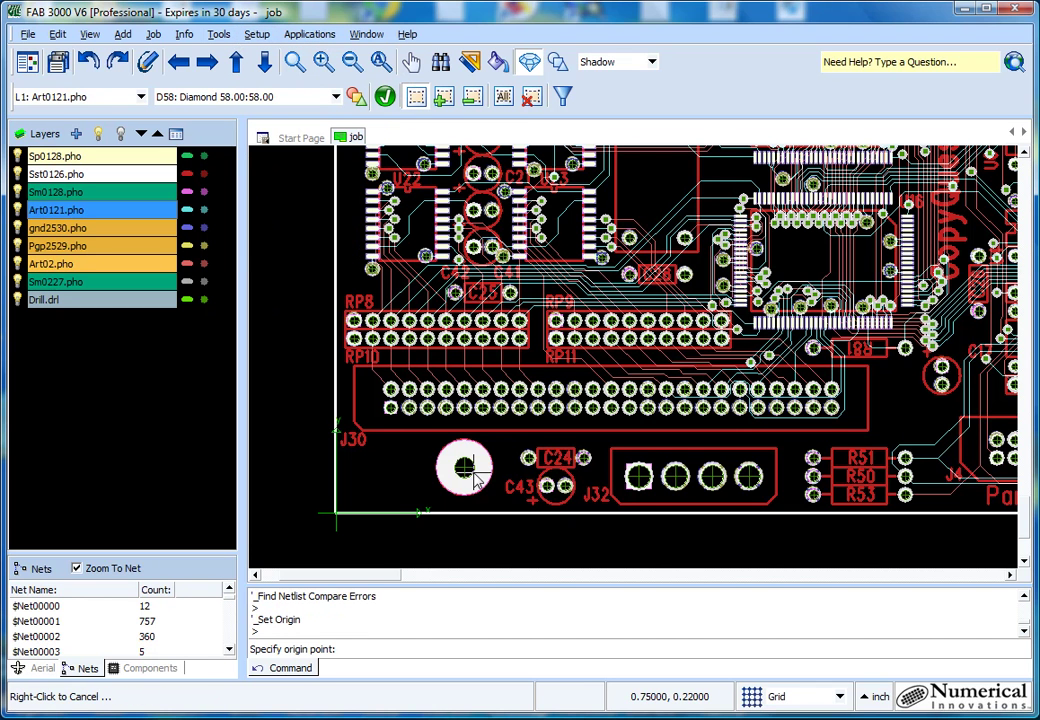
left_click(815, 697)
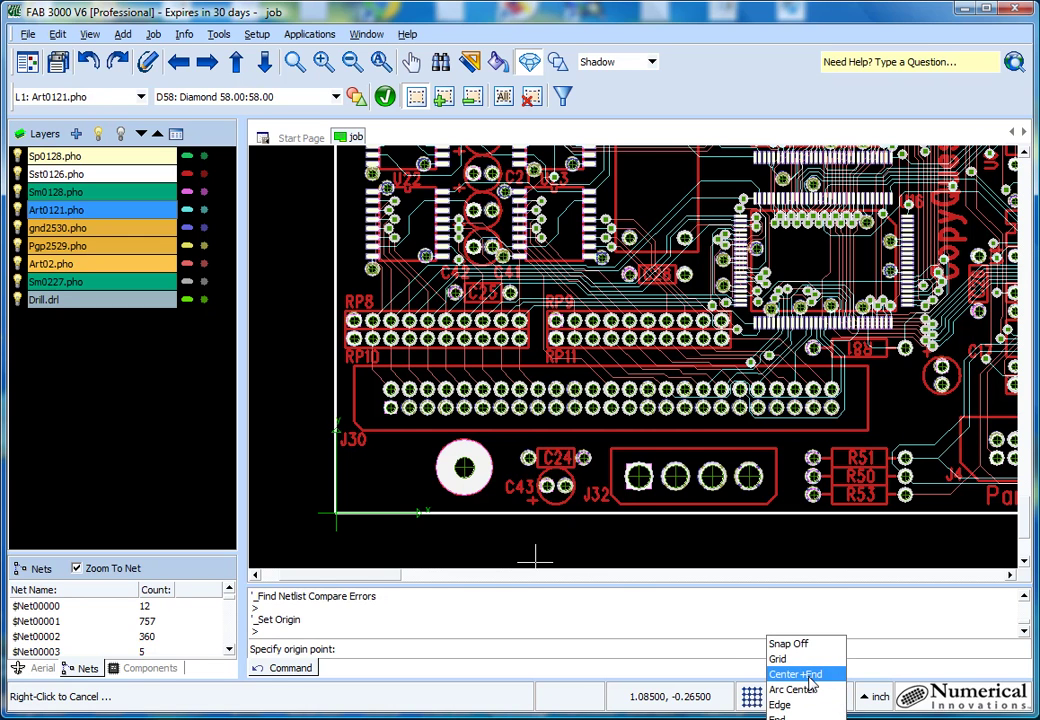
left_click(813, 675)
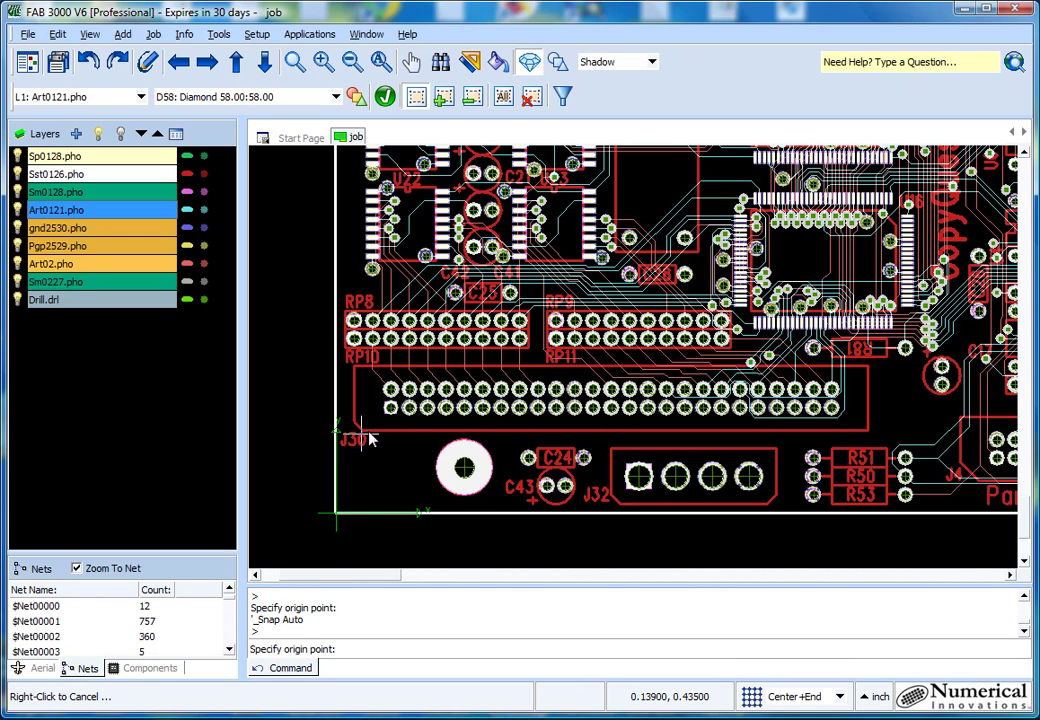
left_click(465, 472)
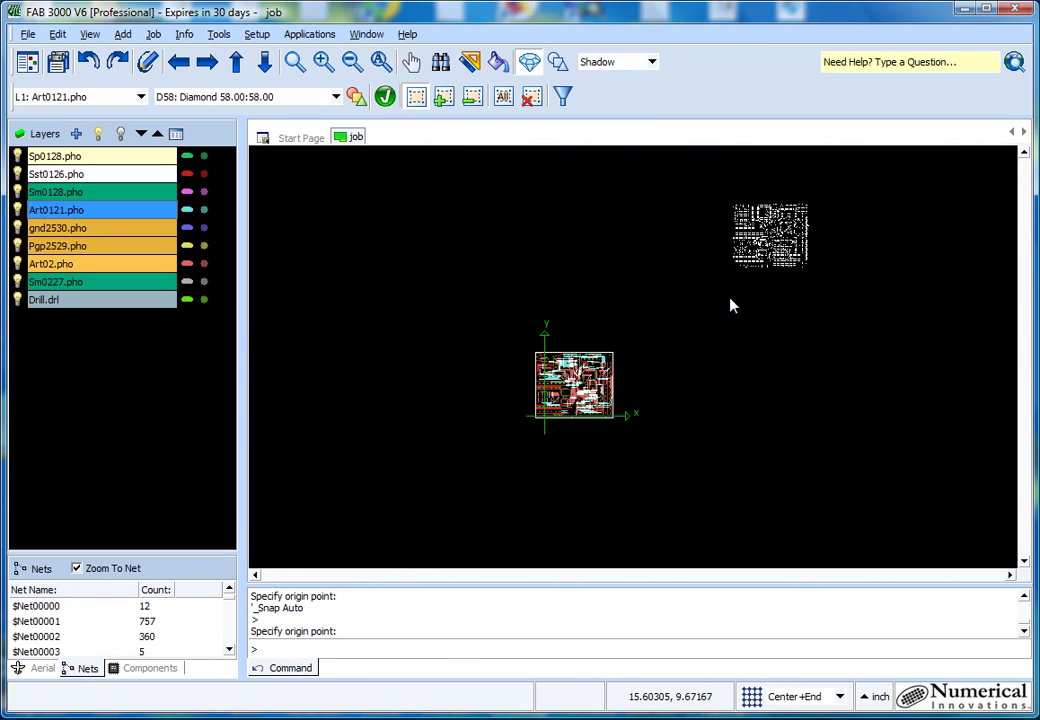
- Offset the external nets by X -17.074 and Y -13.088, based on the coordinates of their lower-left point
scroll(729, 297, "up", 2)
scroll(806, 238, "up", 5)
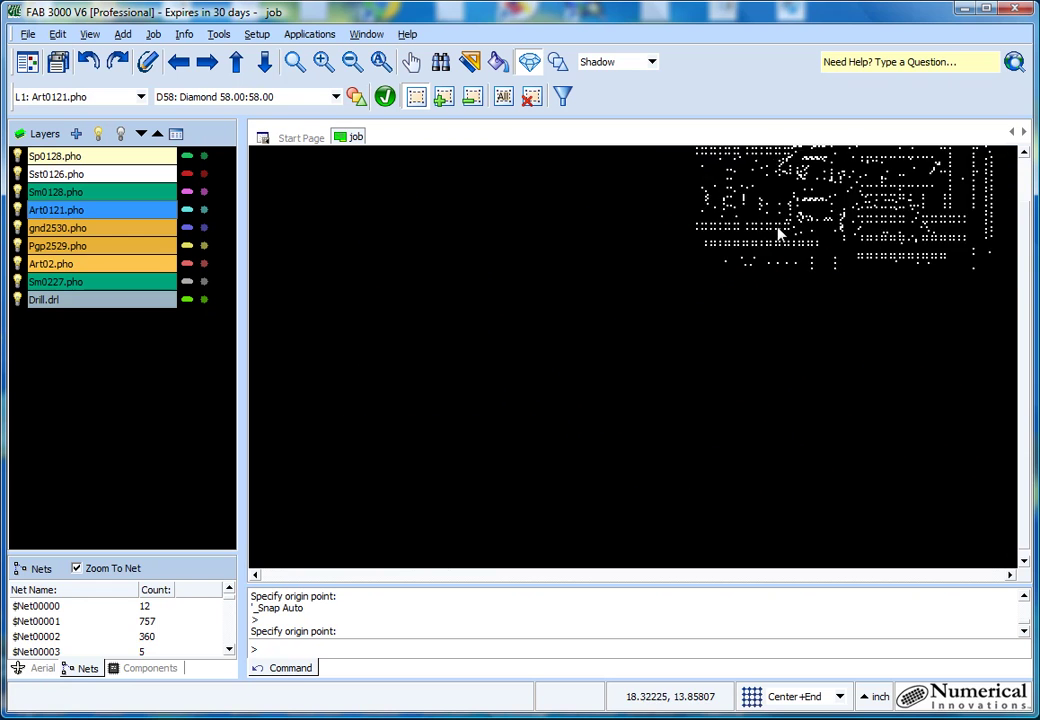
scroll(605, 355, "up", 5)
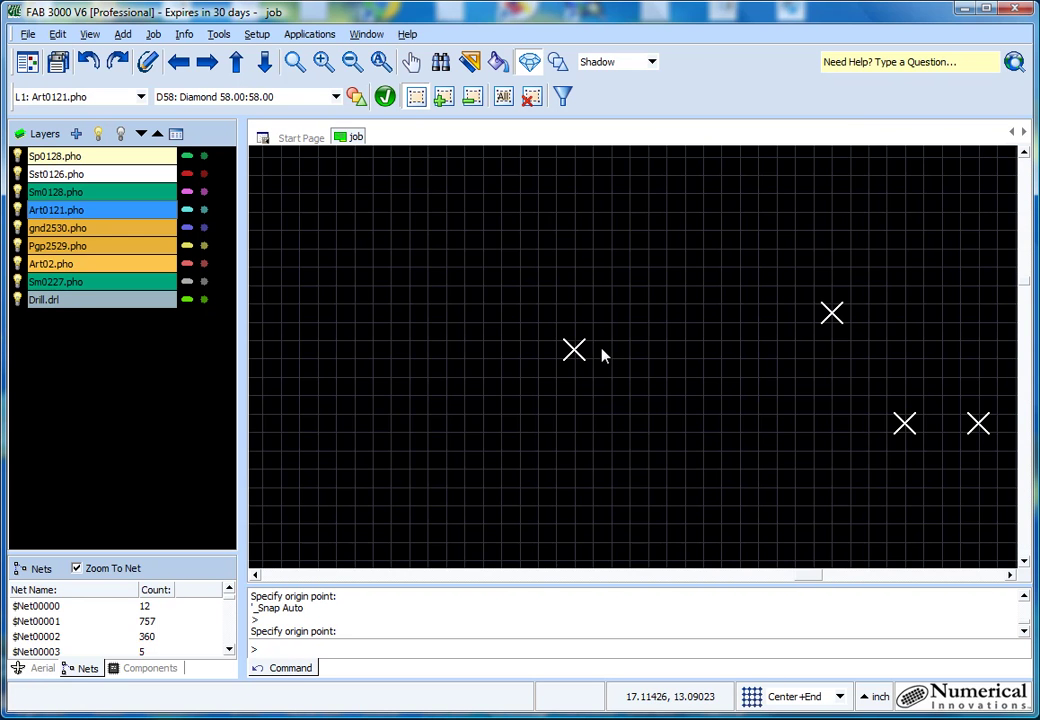
scroll(578, 372, "up", 2)
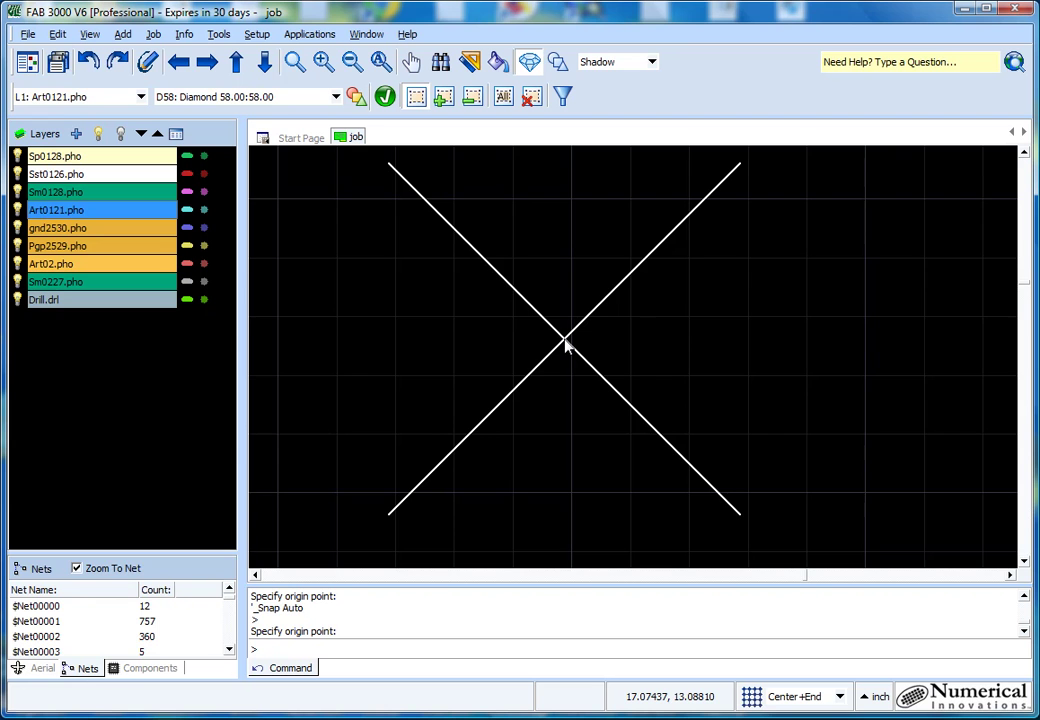
scroll(566, 345, "down", 2)
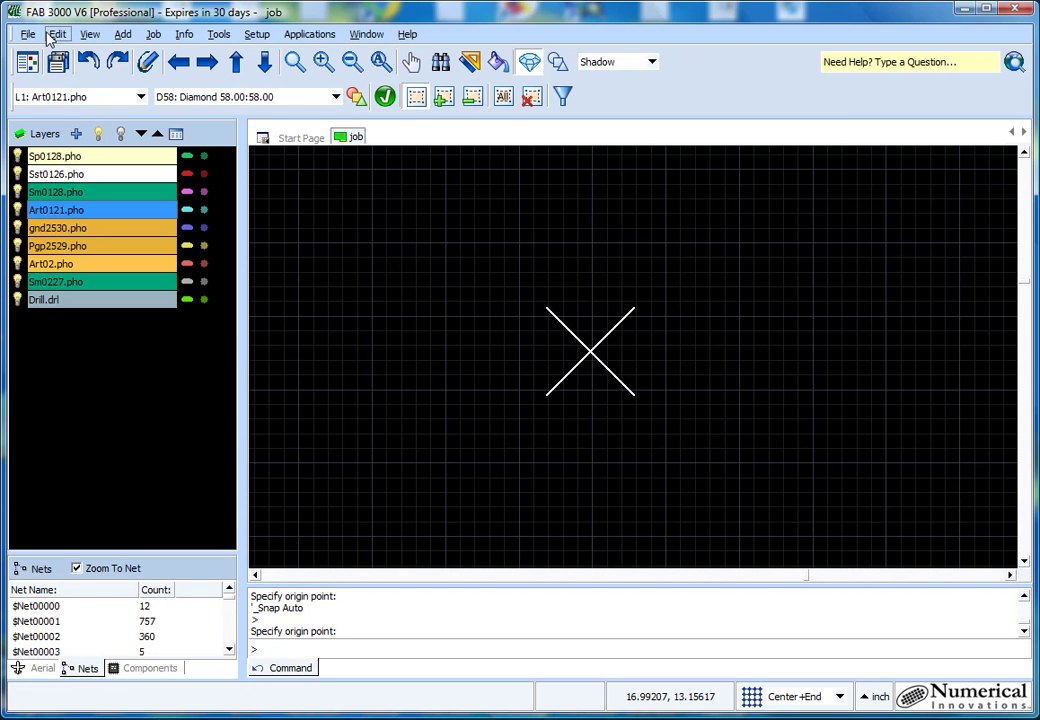
left_click(54, 35)
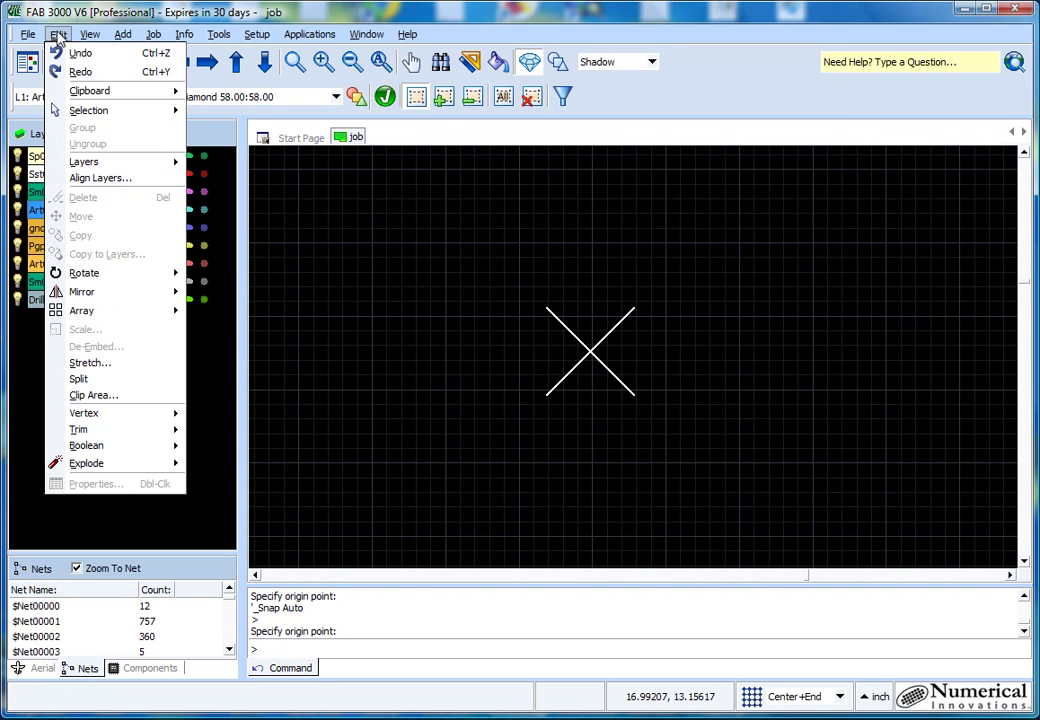
mouse_move(89, 35)
mouse_move(146, 171)
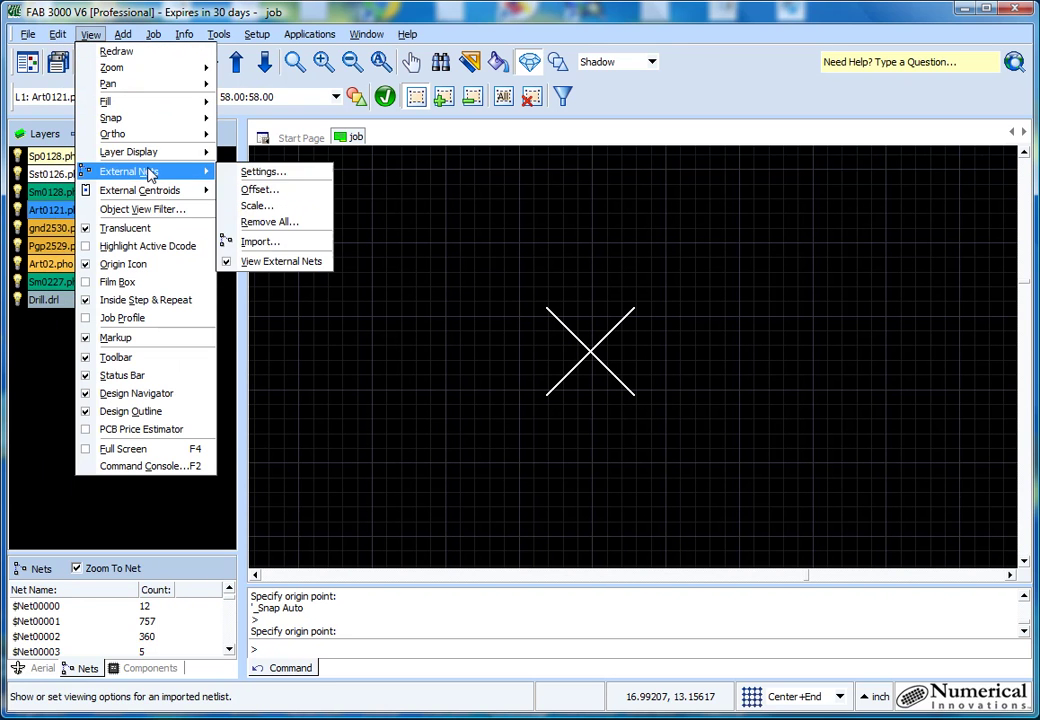
left_click(274, 190)
left_click(506, 315)
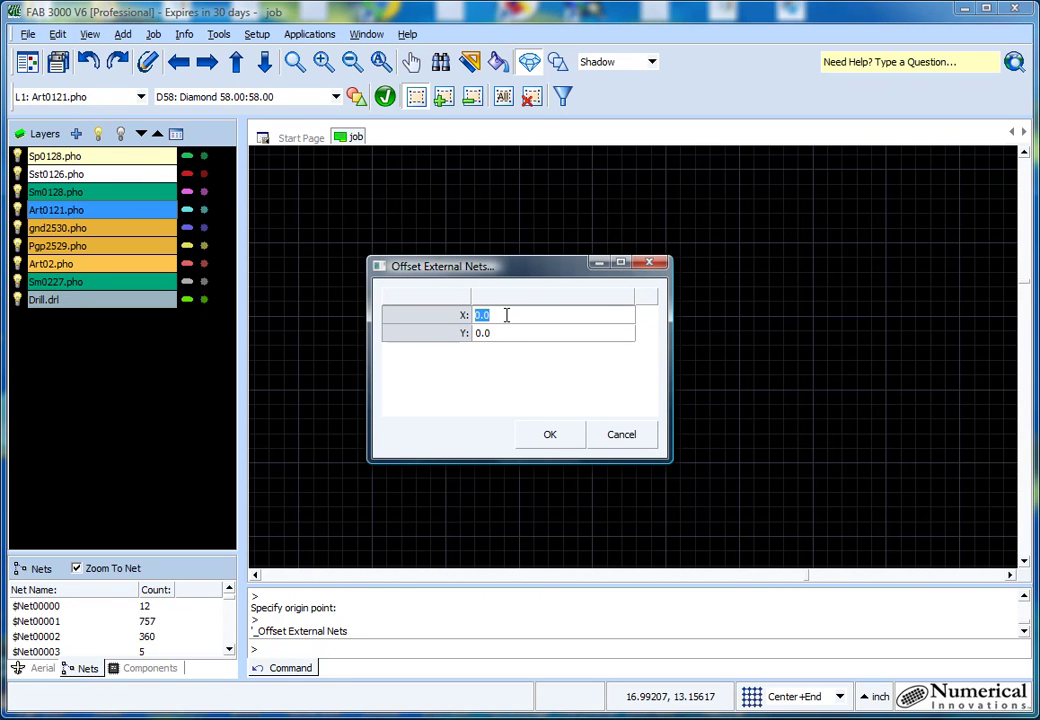
type("-17.074")
left_click(485, 334)
type("13.088")
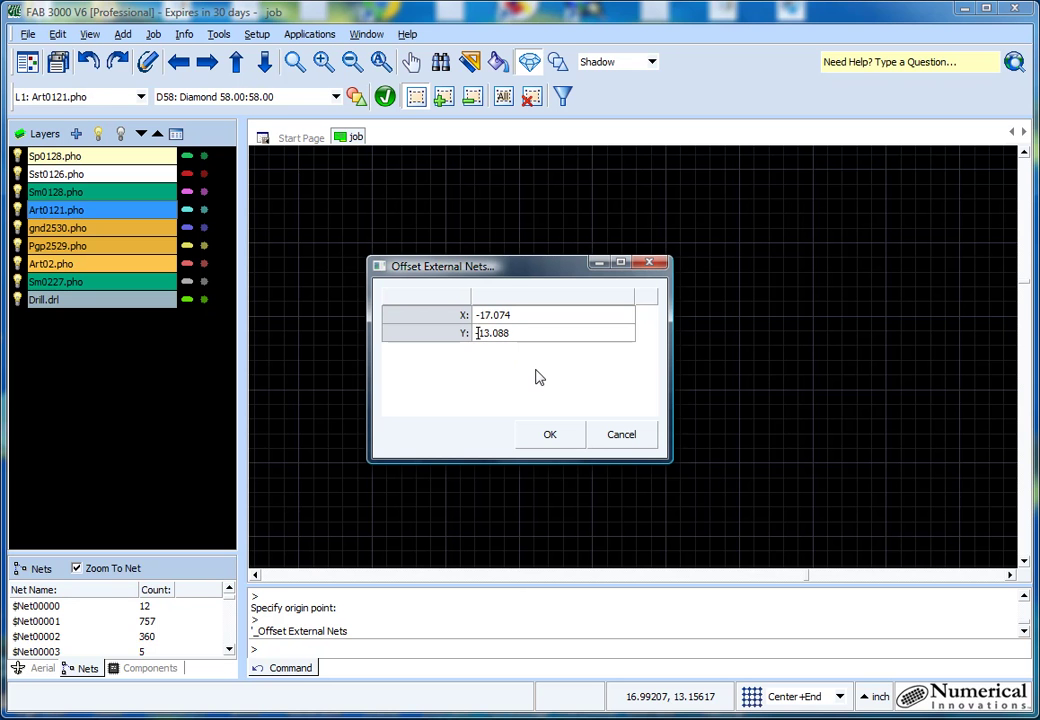
left_click(565, 437)
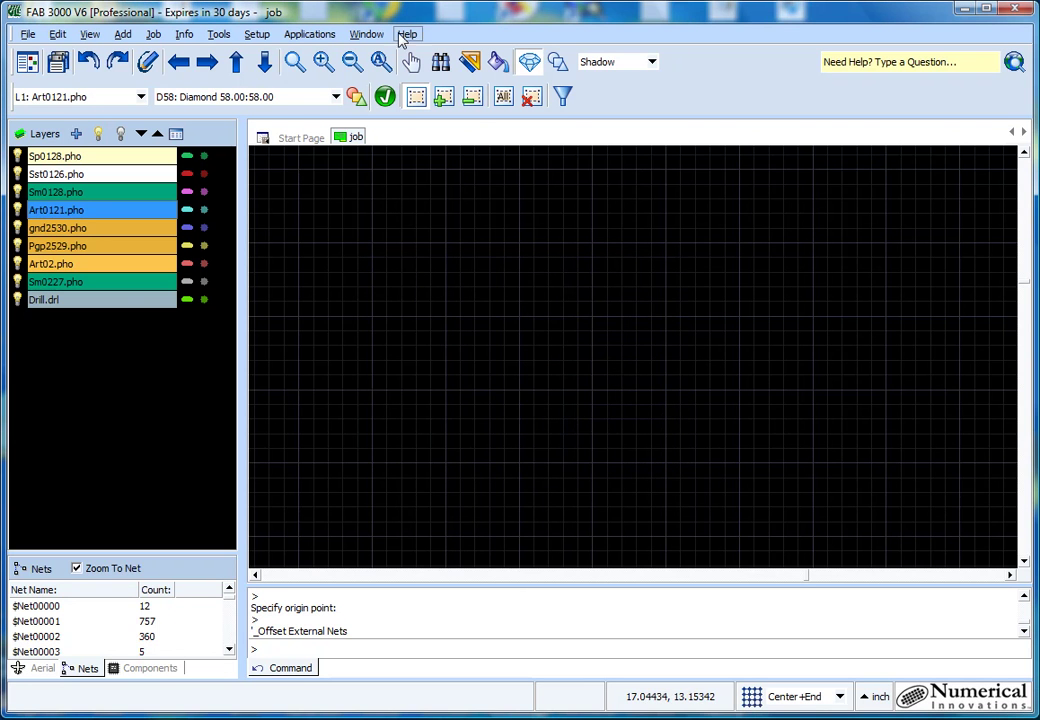
- Check how the external net points line up with the pads and mounting hole around the origin
left_click(295, 62)
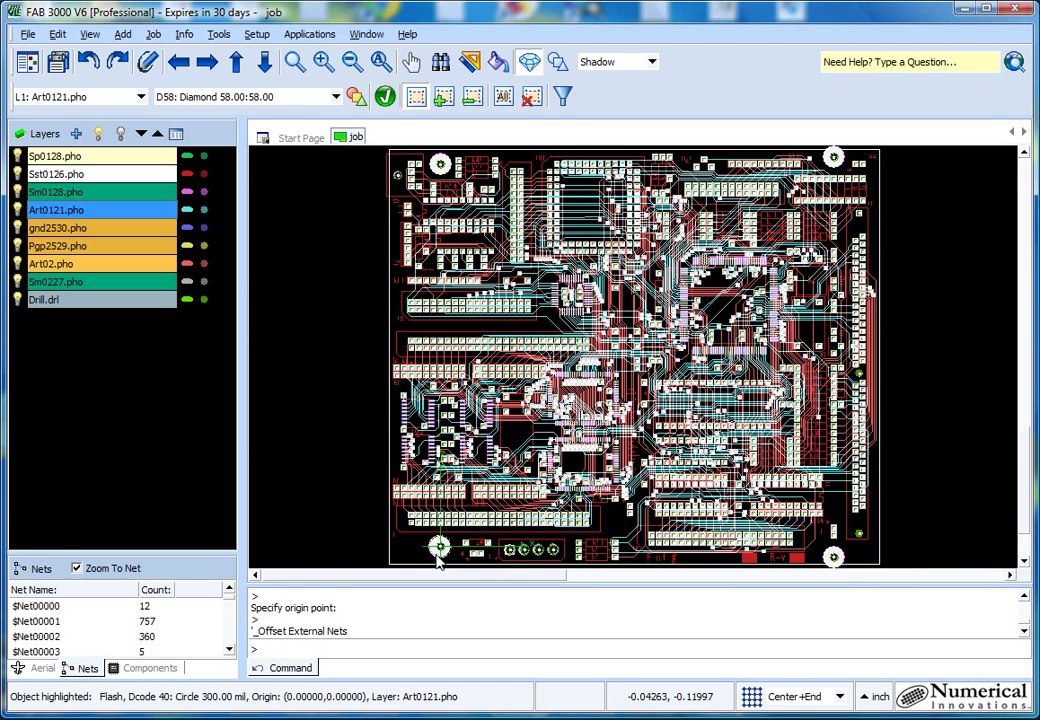
scroll(437, 558, "up", 6)
scroll(440, 548, "down", 2)
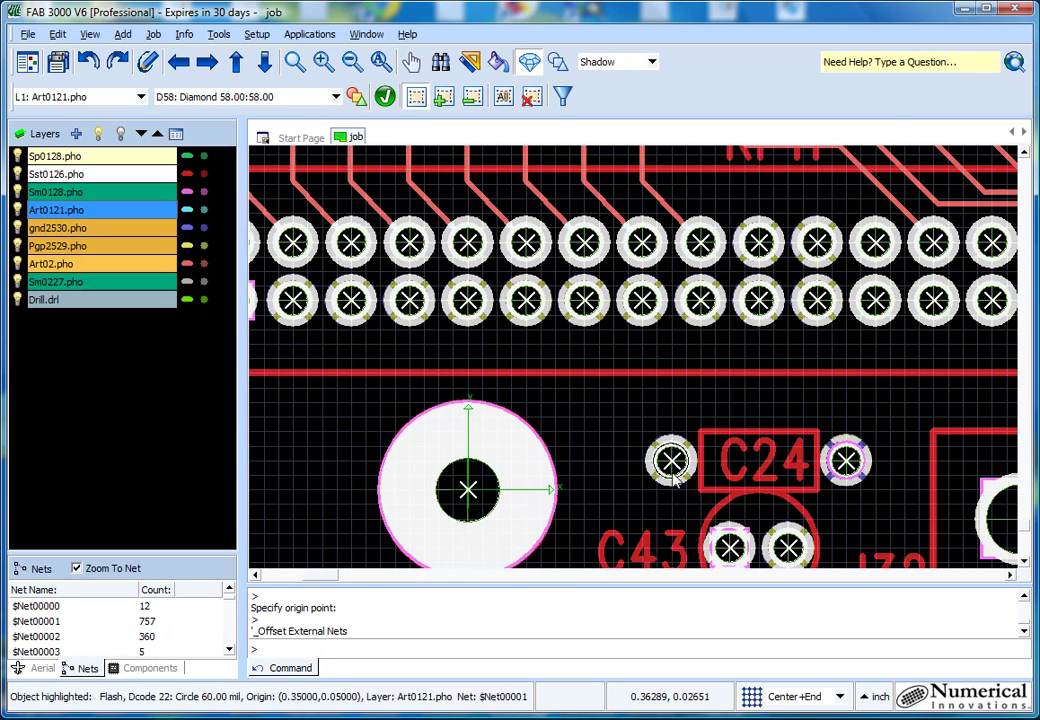
scroll(391, 404, "down", 1)
scroll(391, 404, "down", 2)
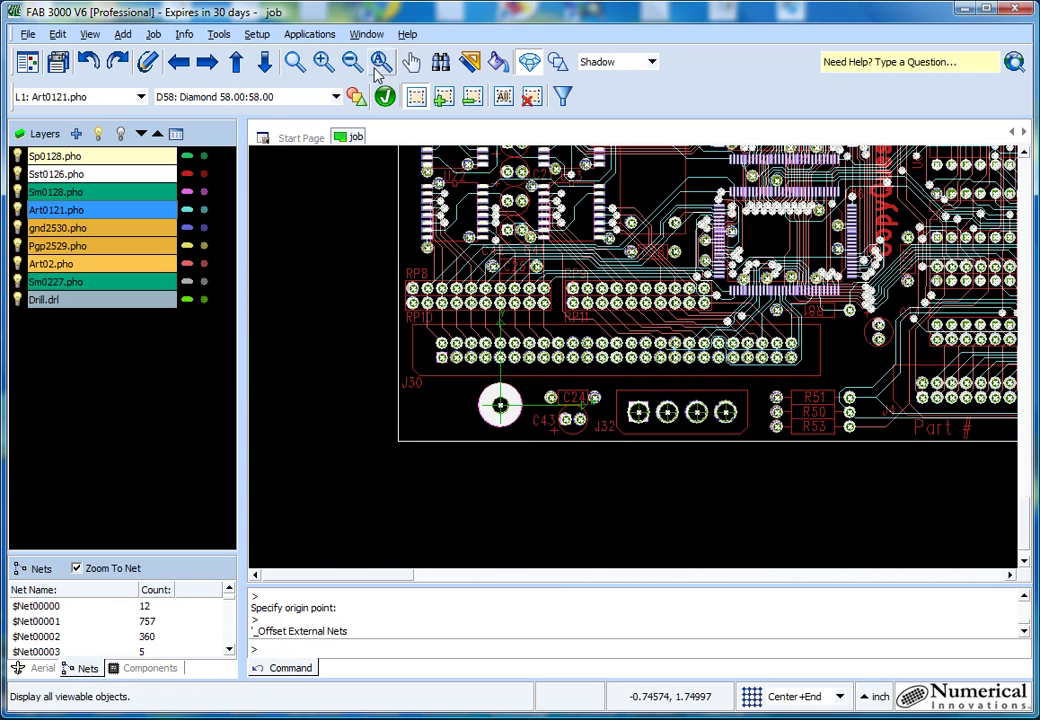
left_click(382, 66)
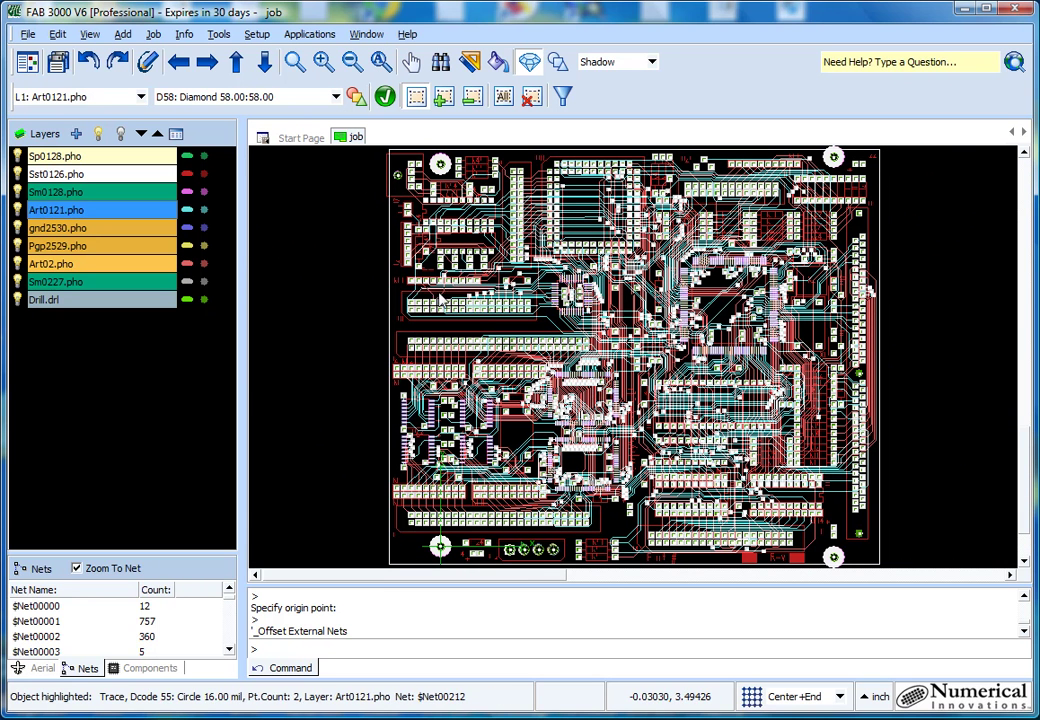
- Run Netlist Extraction again with single point nets allowed, keeping nets without pads and internal pad stacks enabled
left_click(220, 35)
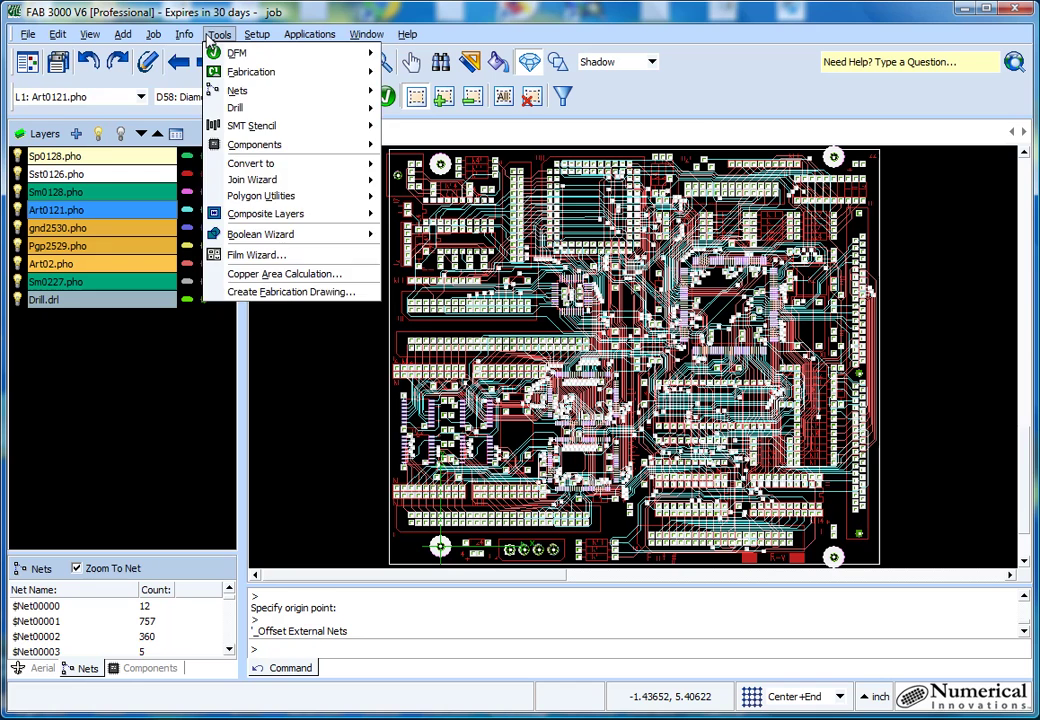
mouse_move(260, 91)
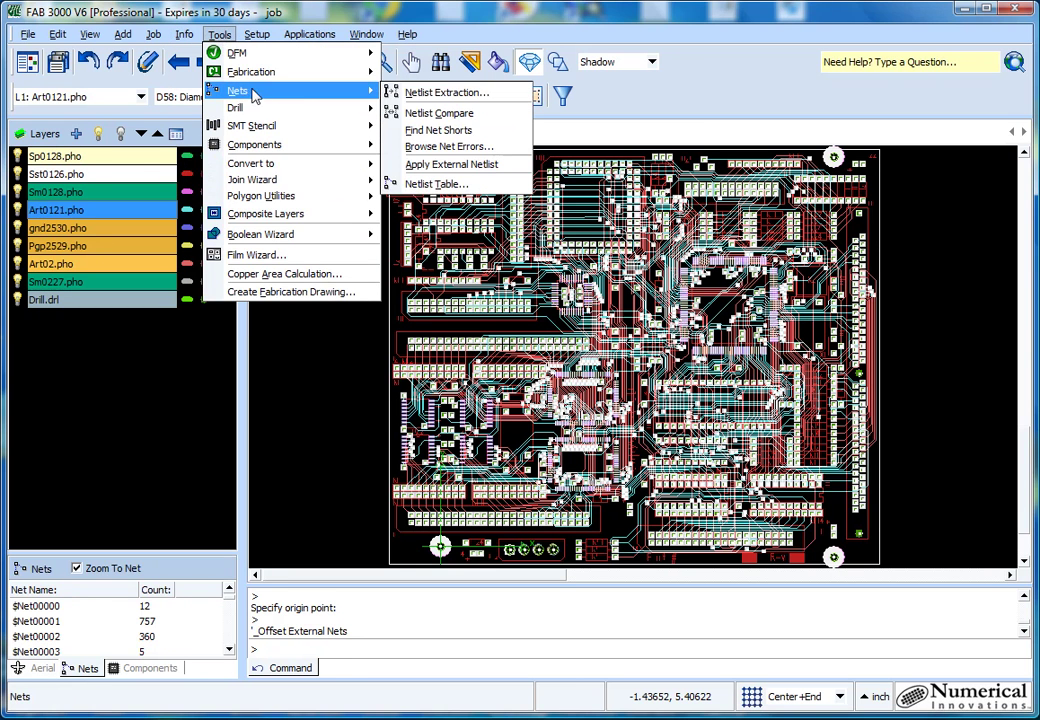
left_click(447, 93)
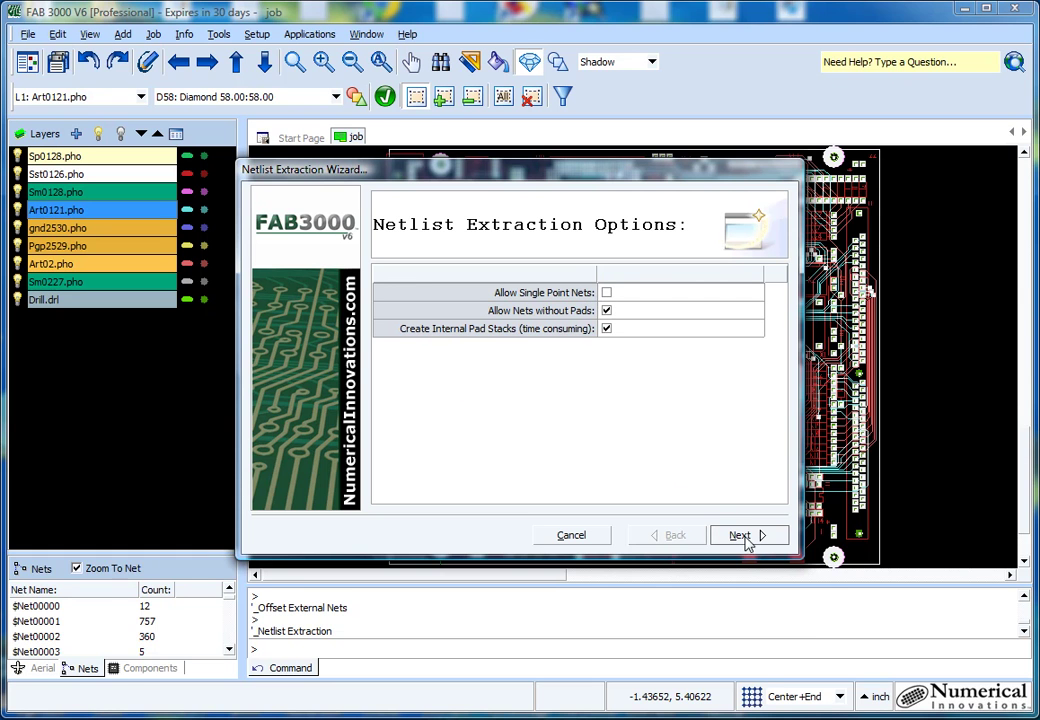
left_click(627, 294)
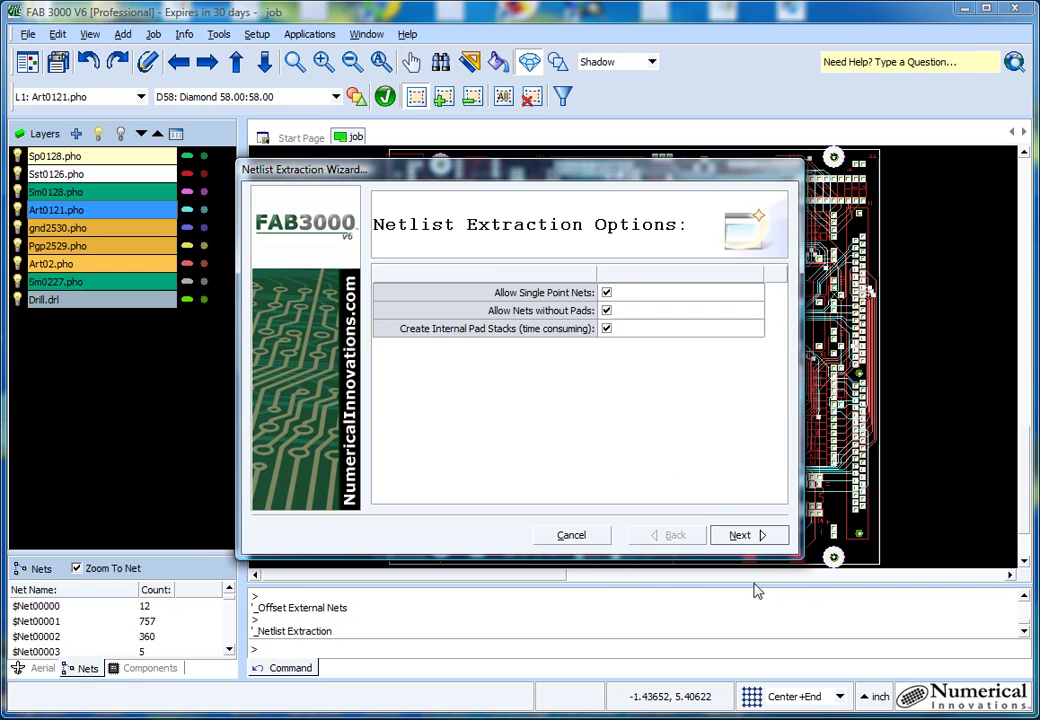
left_click(741, 535)
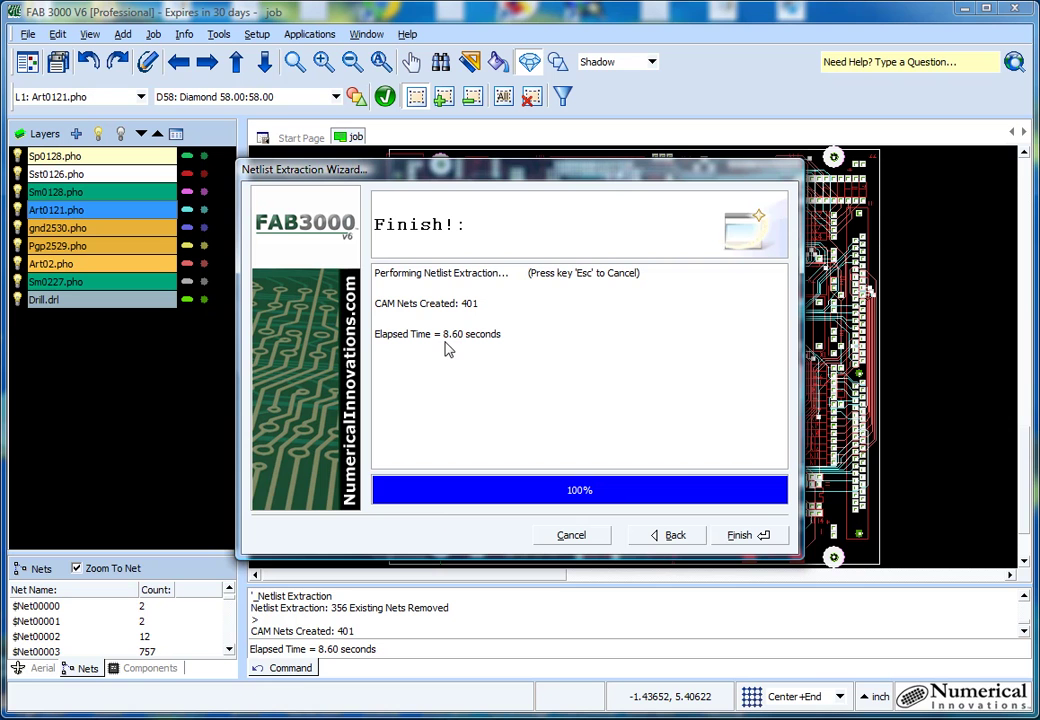
left_click(760, 536)
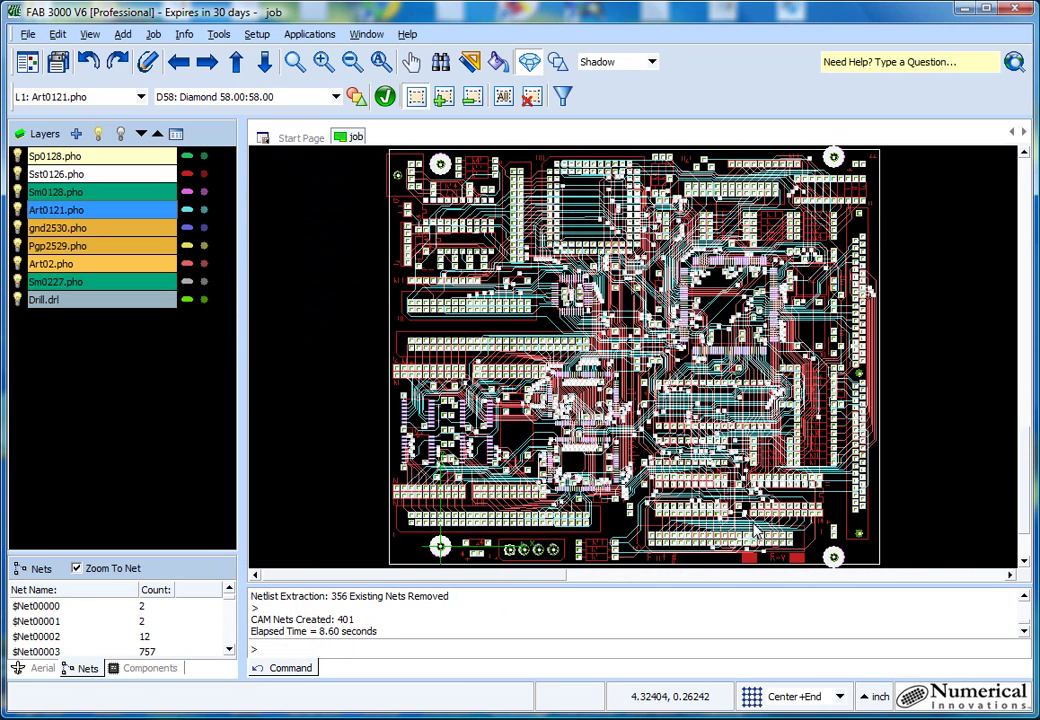
- Run Netlist Compare with checks for open nets, shorted nets, missing copper locations and missing external nets
left_click(253, 37)
mouse_move(219, 35)
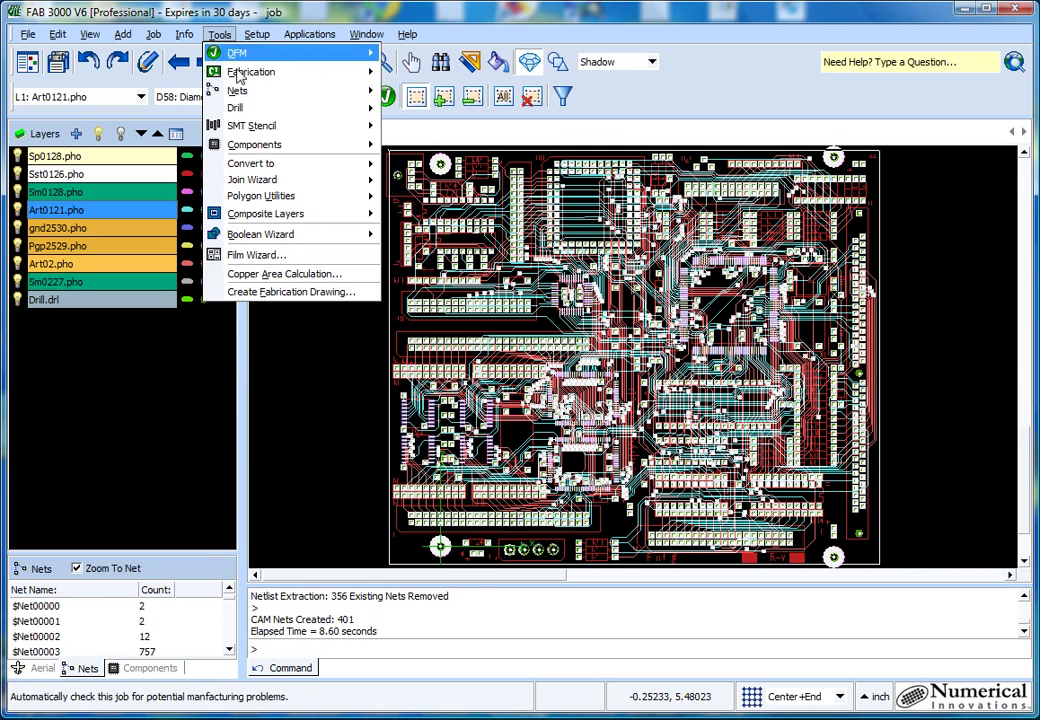
mouse_move(265, 93)
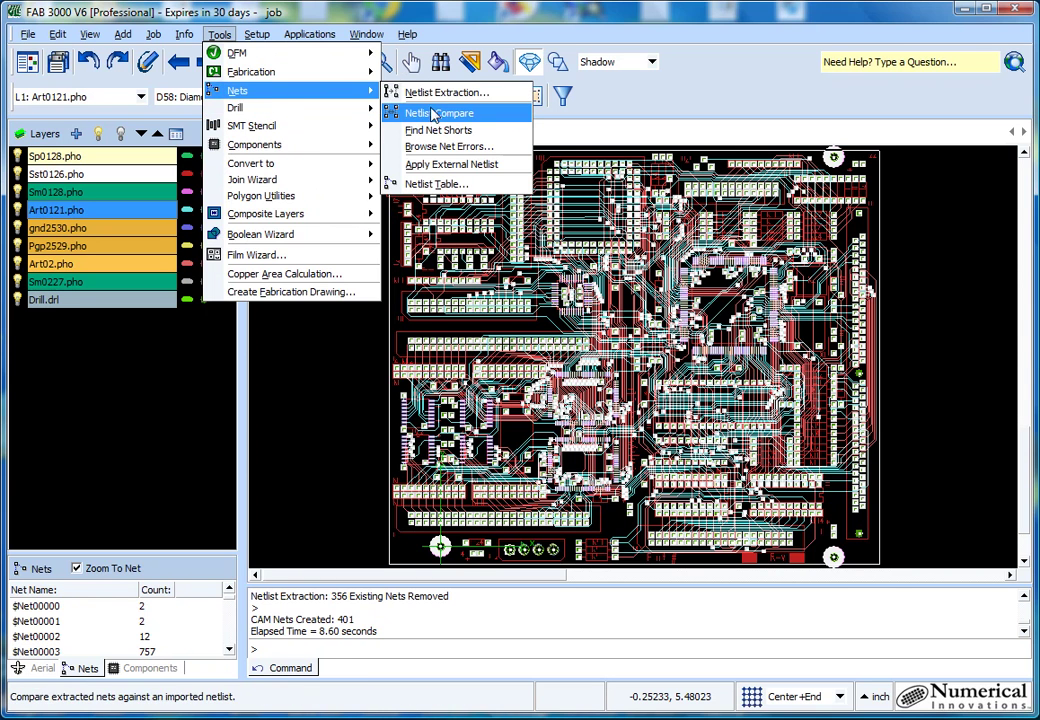
left_click(436, 113)
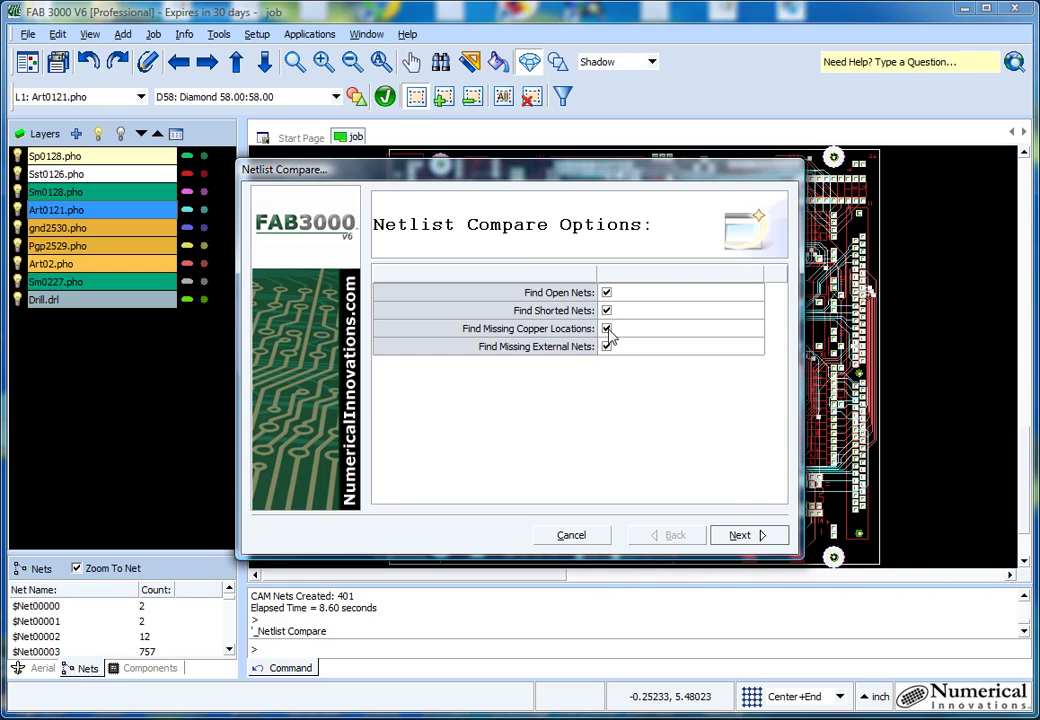
left_click(745, 538)
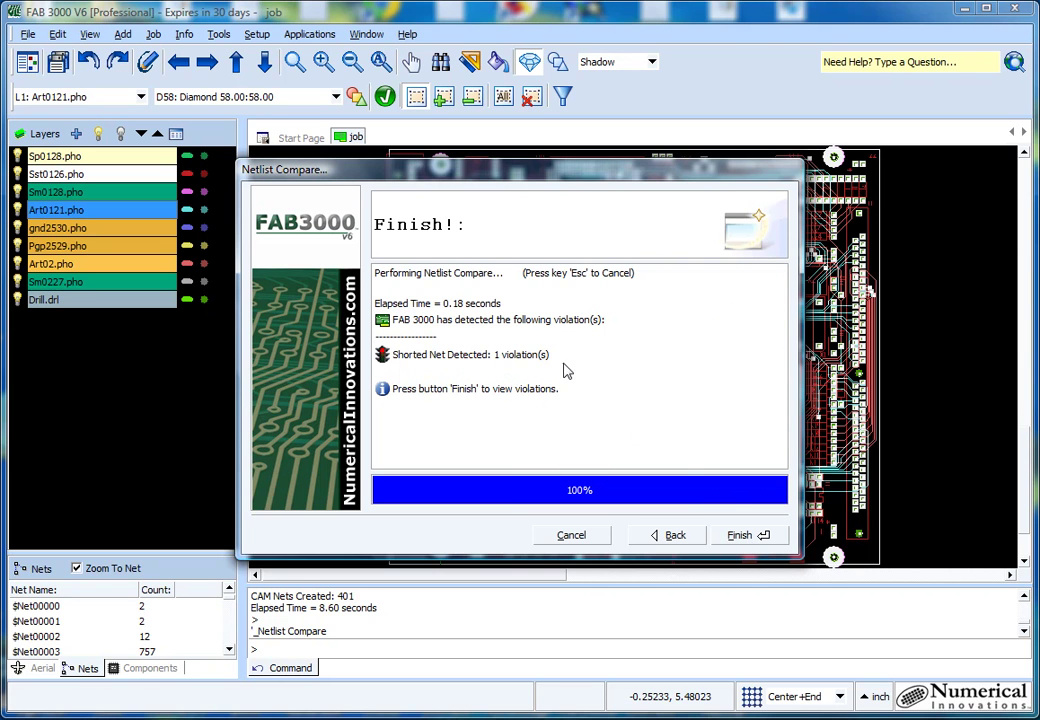
left_click(740, 536)
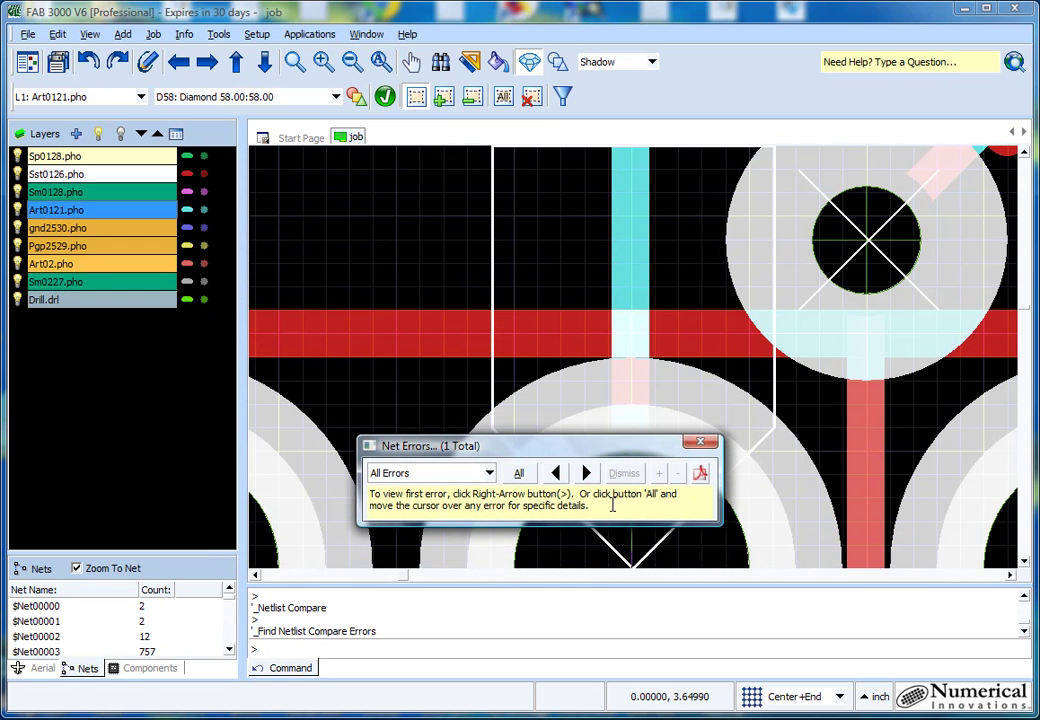
- Filter the net errors to Shorted Net Detected and examine the flagged pad and traces up close
left_click(489, 473)
left_click(440, 508)
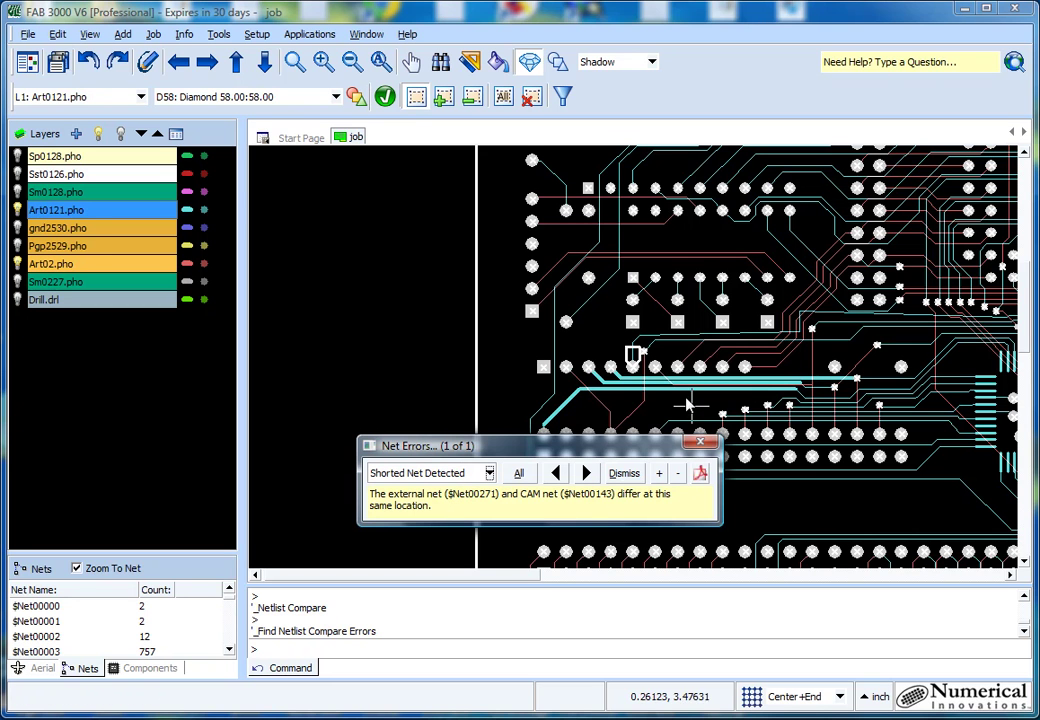
scroll(636, 372, "up", 1)
scroll(638, 365, "down", 1)
scroll(622, 353, "up", 3)
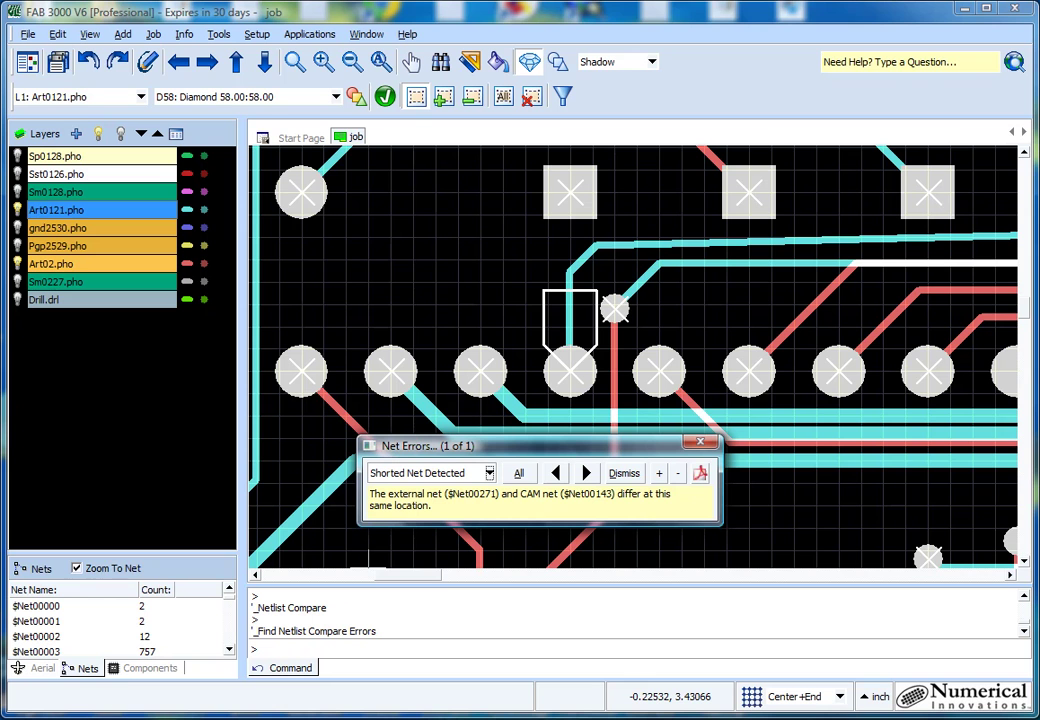
- Find the shorted CAM net $Net00143 in the nets list and select it to locate it on the board
scroll(152, 641, "down", 10)
scroll(130, 643, "down", 20)
scroll(109, 641, "down", 1)
scroll(97, 631, "up", 3)
left_click(47, 636)
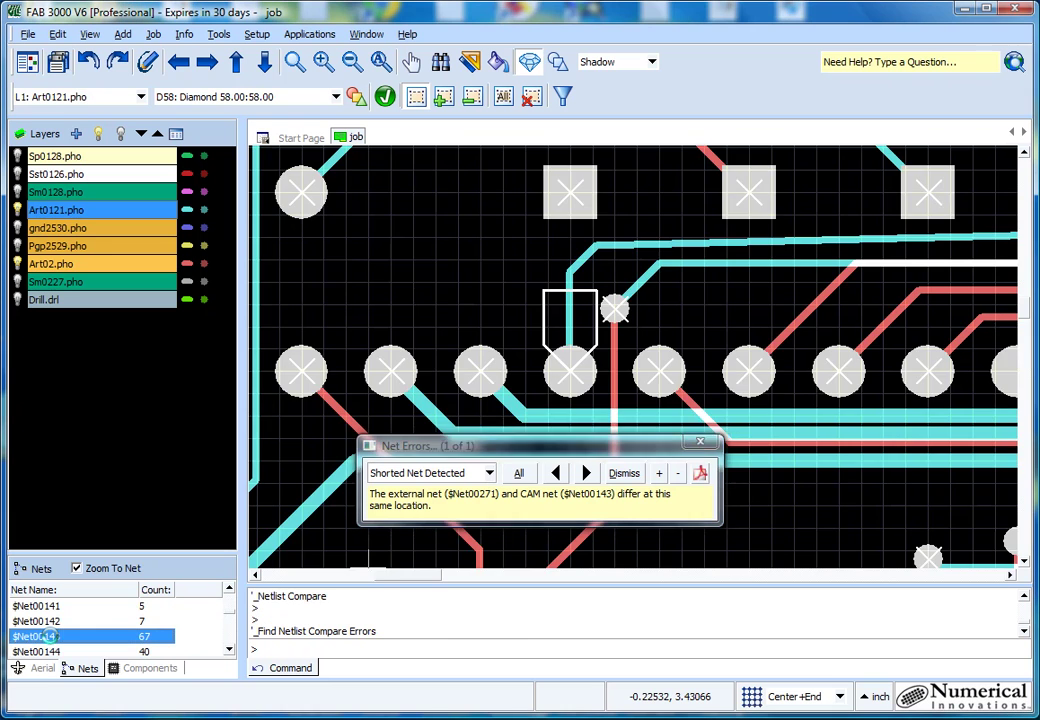